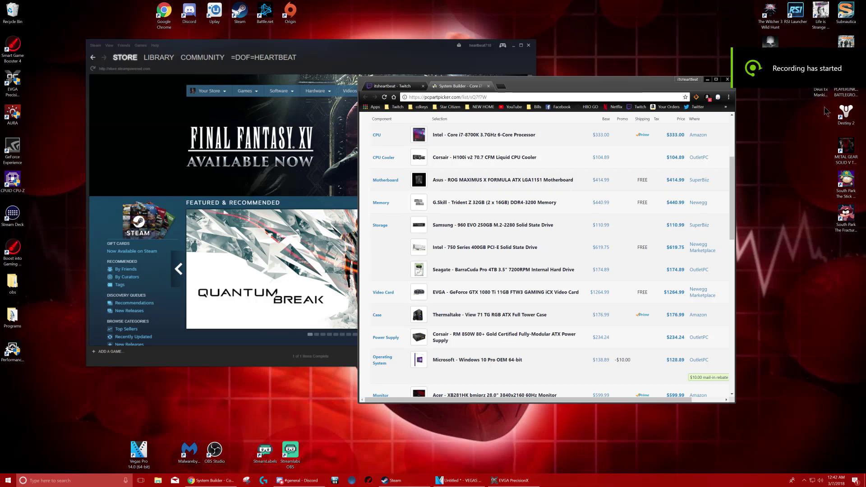
Bring the Steam store window forward and shift it toward the screen centre, uncovering the prices
left_click(395, 53)
left_click_drag(395, 53, 552, 97)
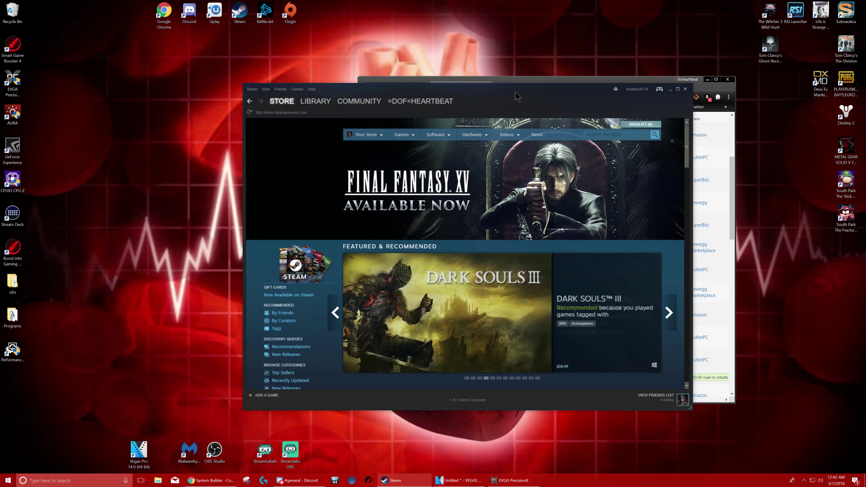
left_click_drag(518, 96, 583, 129)
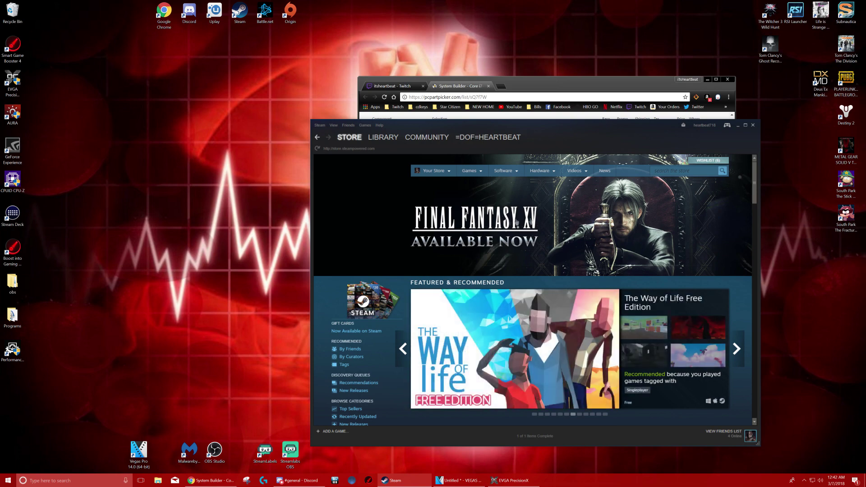
left_click_drag(549, 129, 557, 131)
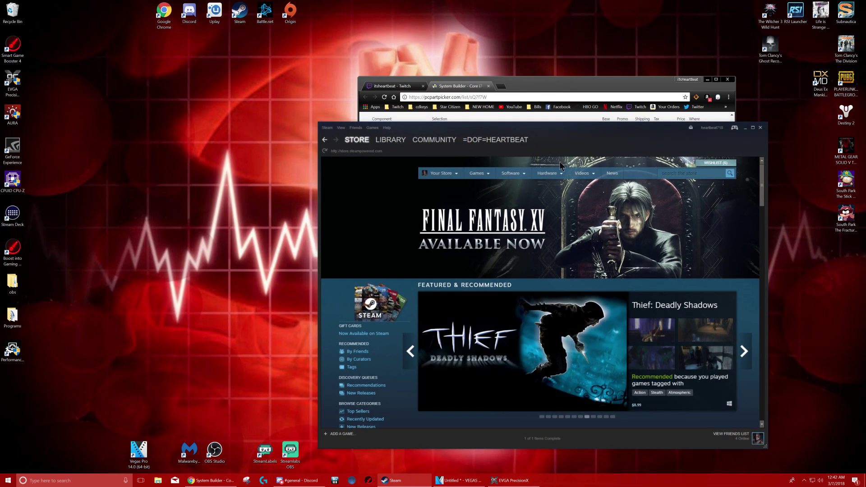
mouse_move(394, 143)
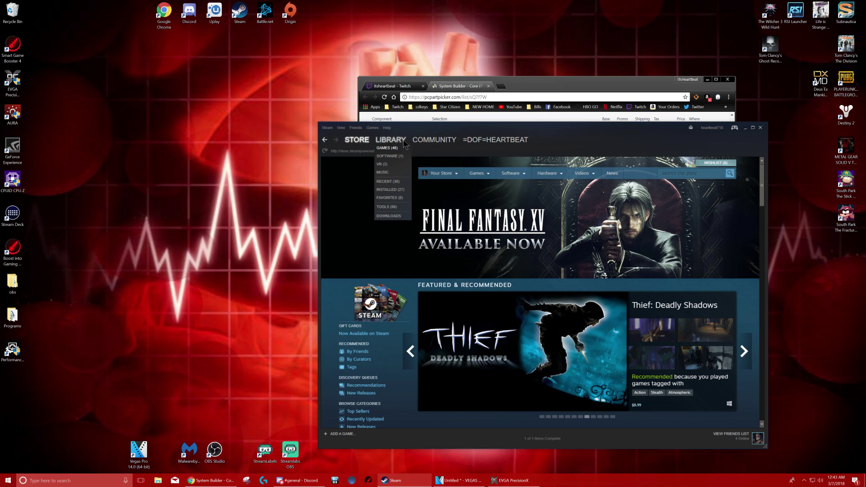
left_click_drag(629, 134, 335, 142)
Bring the PCPartPicker part list forward and scroll up and down through its parts
left_click(543, 159)
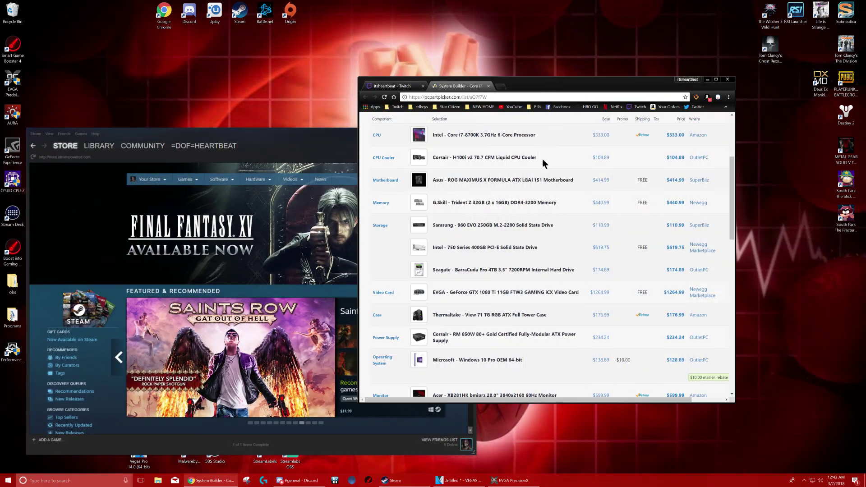
scroll(542, 159, "up", 3)
scroll(543, 158, "up", 2)
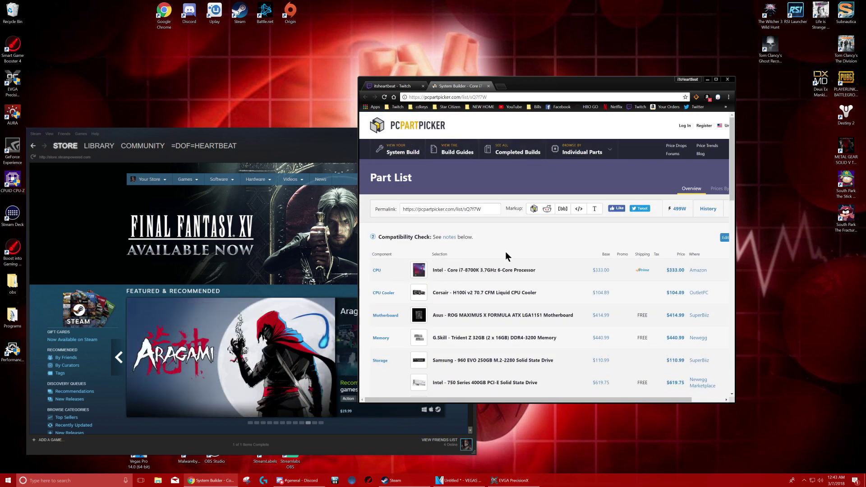
scroll(506, 251, "down", 5)
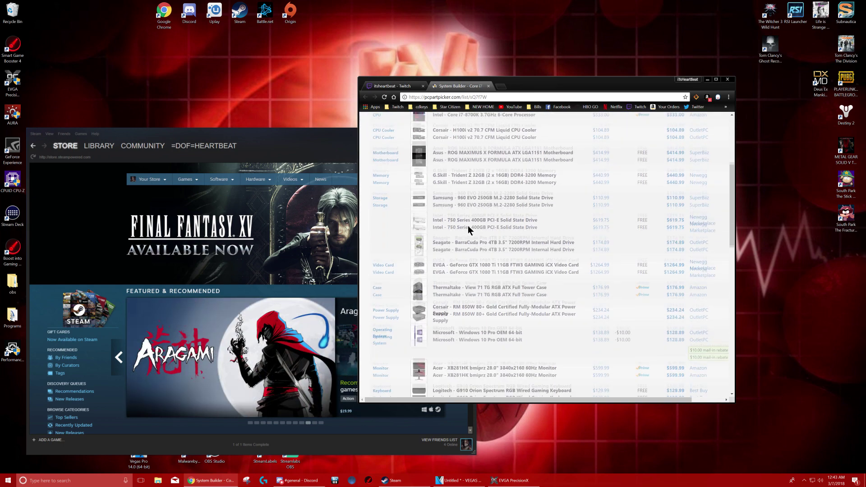
scroll(513, 281, "down", 2)
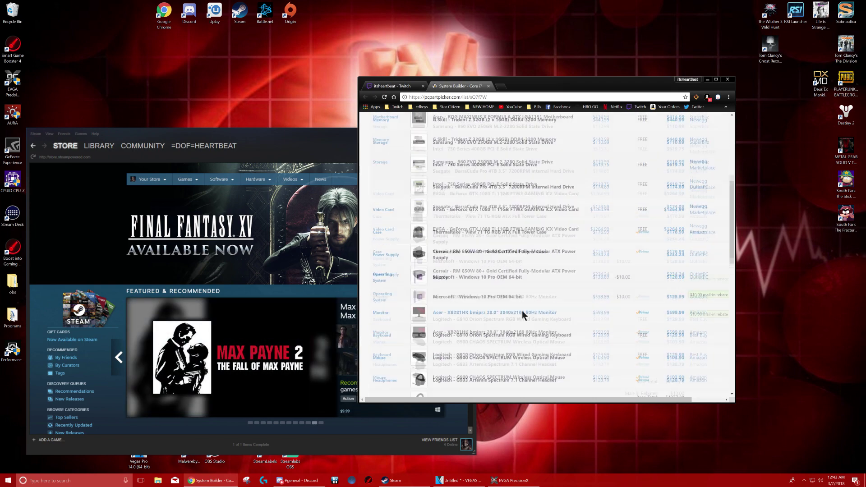
scroll(523, 315, "up", 7)
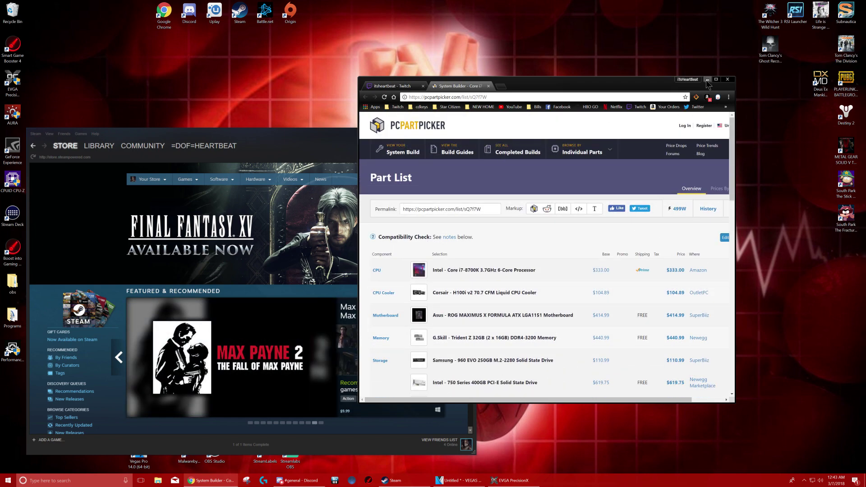
scroll(657, 176, "down", 3)
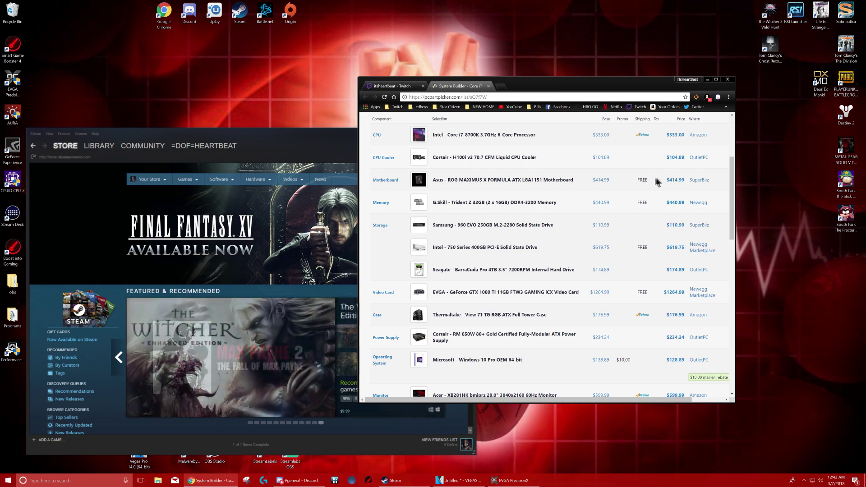
Finish reviewing the list, minimize Chrome, and move the Steam window up and right
scroll(674, 151, "up", 2)
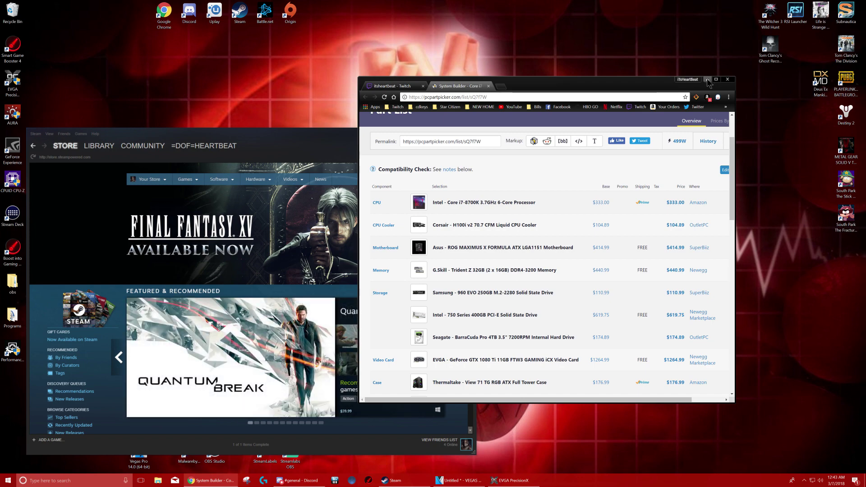
scroll(637, 186, "down", 5)
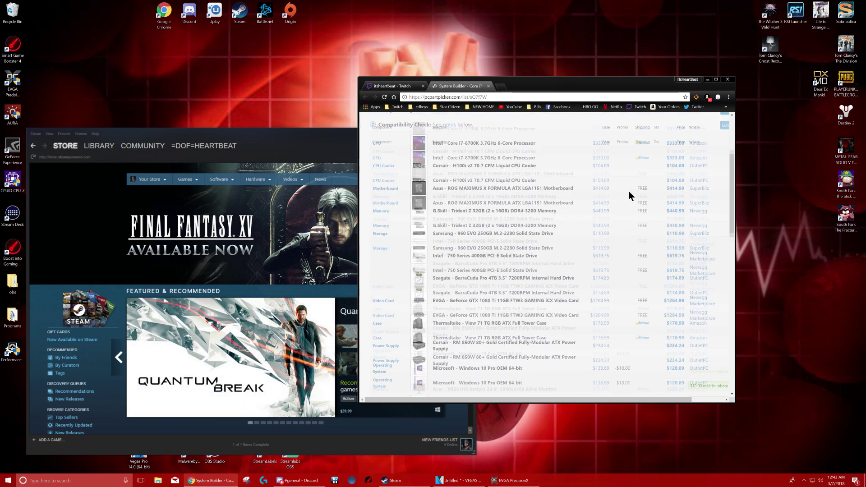
left_click(708, 80)
left_click_drag(364, 134, 459, 114)
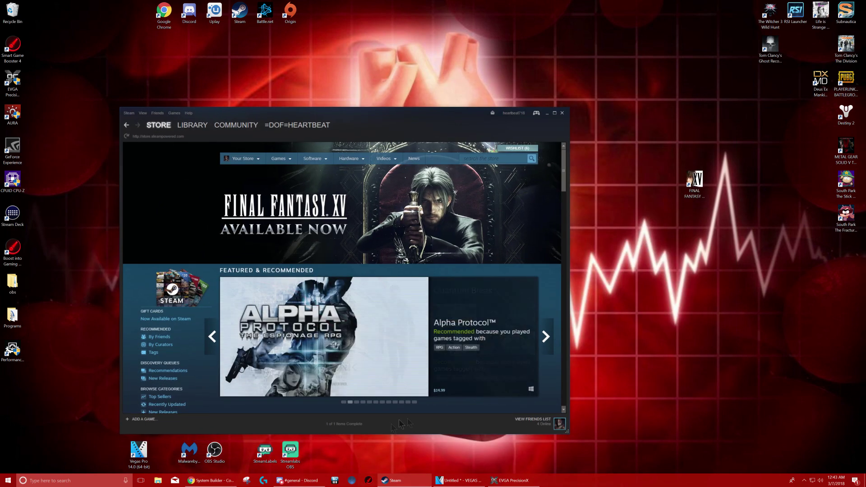
Minimize Steam and launch Control Panel by searching 'con' in Windows search
left_click(547, 113)
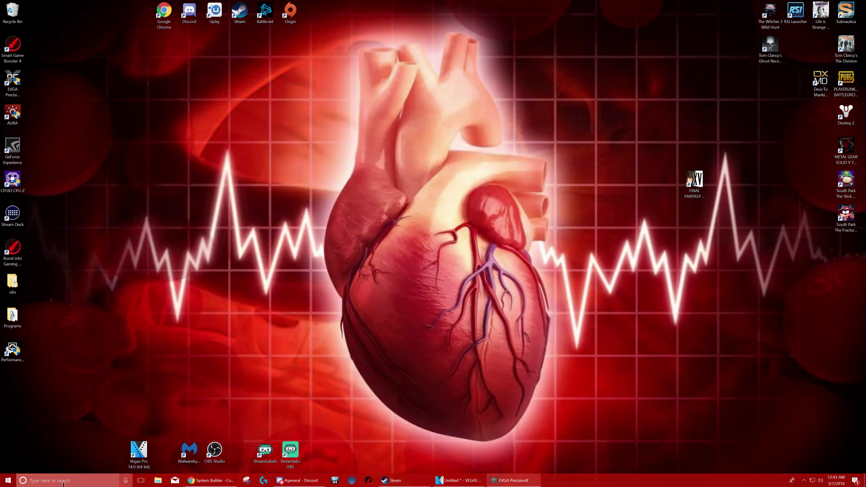
left_click(79, 480)
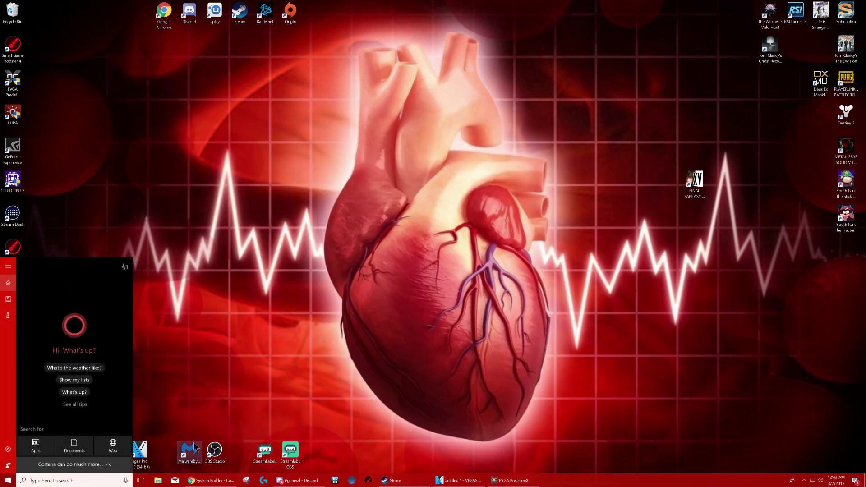
type("con")
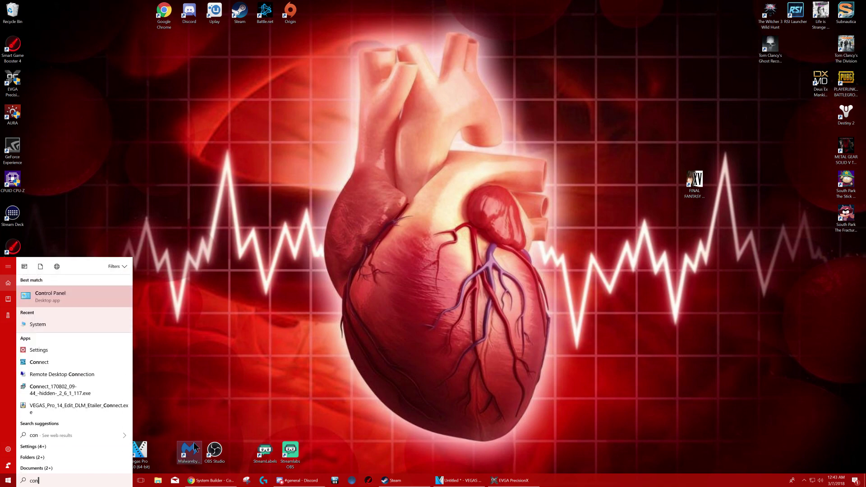
key("Return")
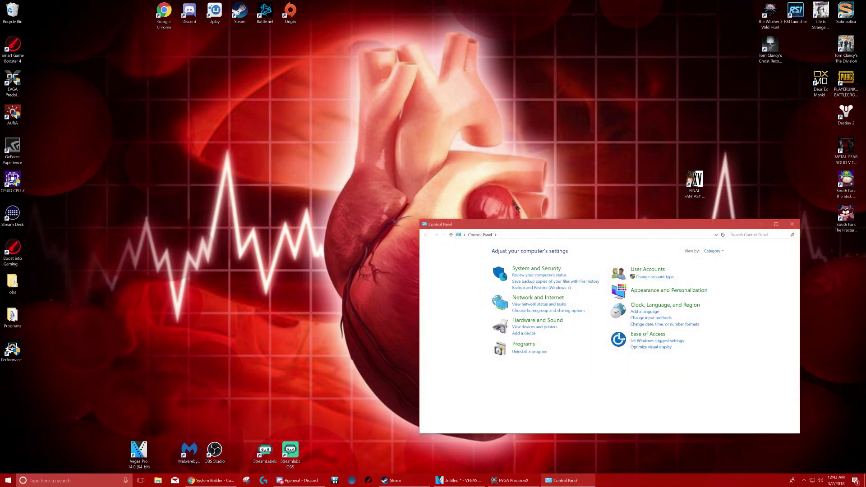
left_click_drag(539, 228, 498, 212)
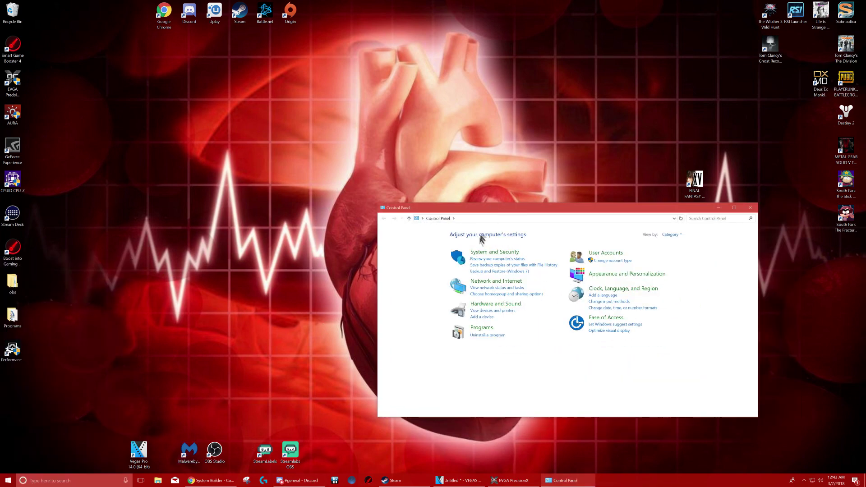
Go through System and Security and System to Advanced system settings
left_click(492, 255)
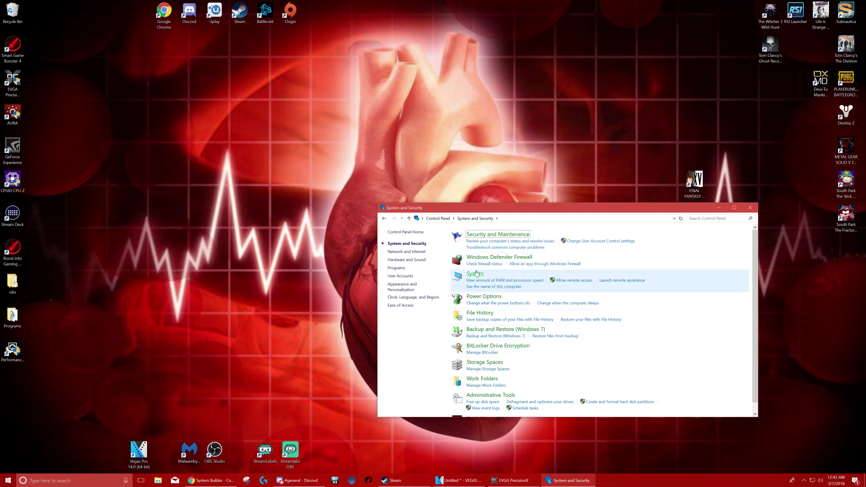
left_click(475, 274)
left_click(412, 270)
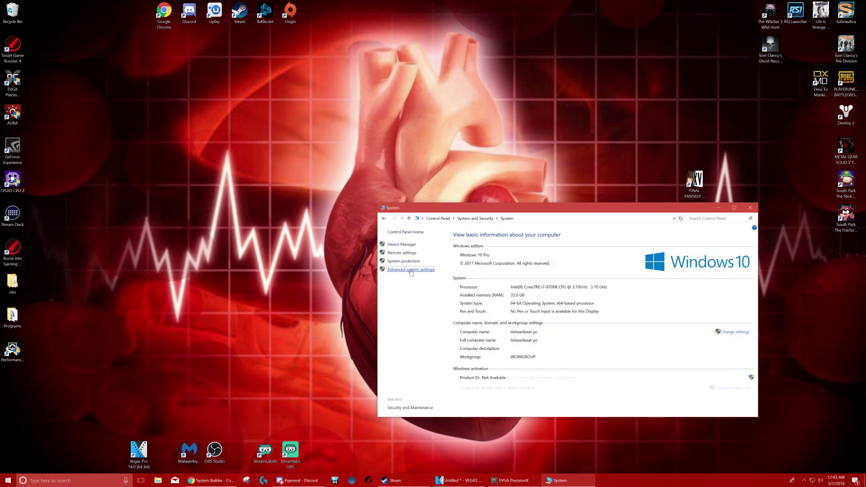
Open Performance Options' Advanced tab and the Virtual memory Change dialog
left_click_drag(183, 113, 233, 123)
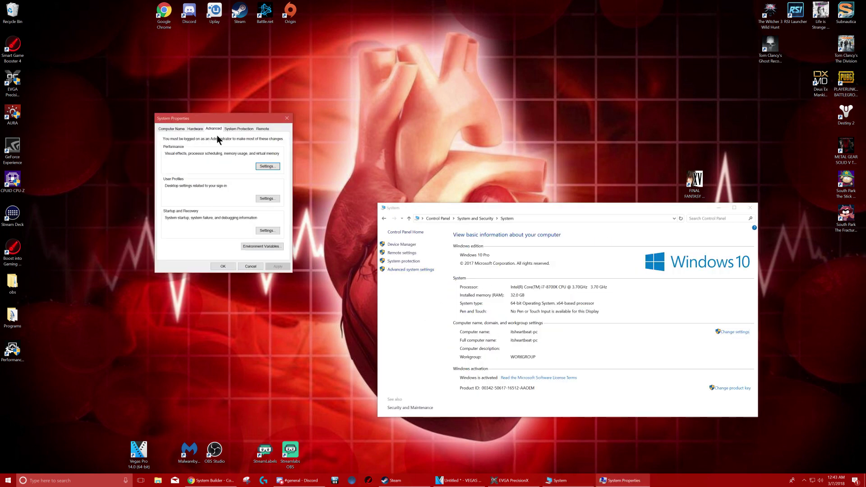
left_click(267, 166)
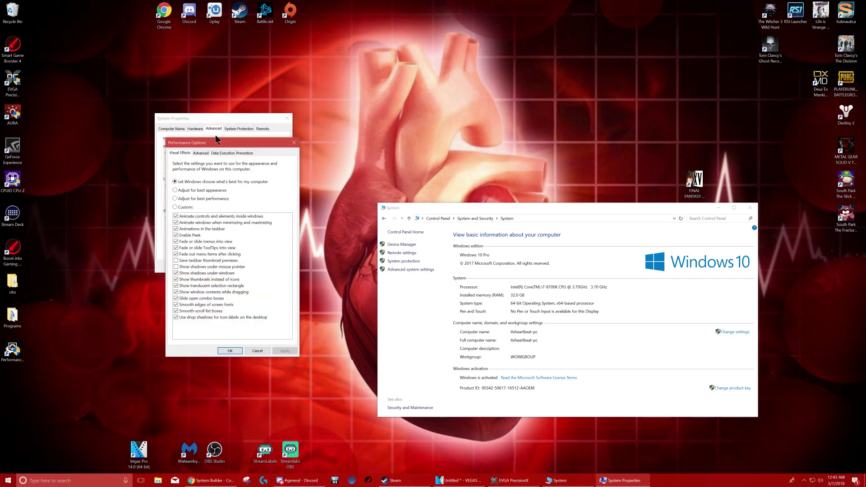
left_click_drag(219, 140, 453, 138)
left_click(458, 146)
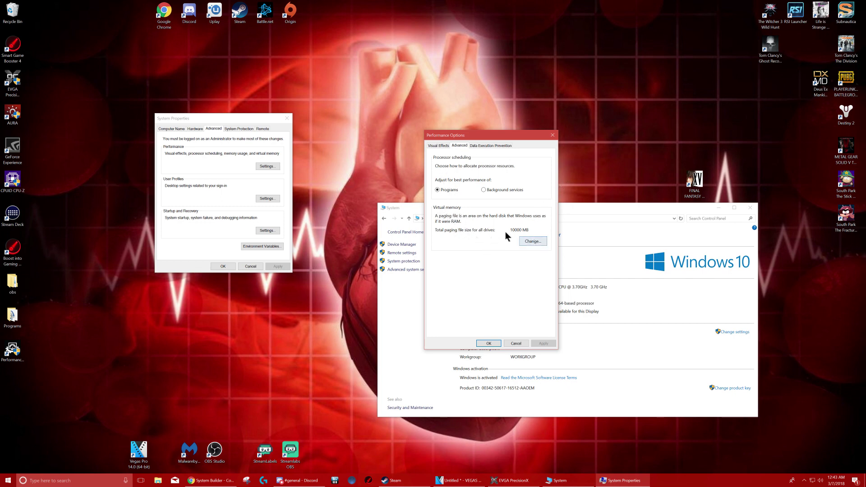
left_click(531, 242)
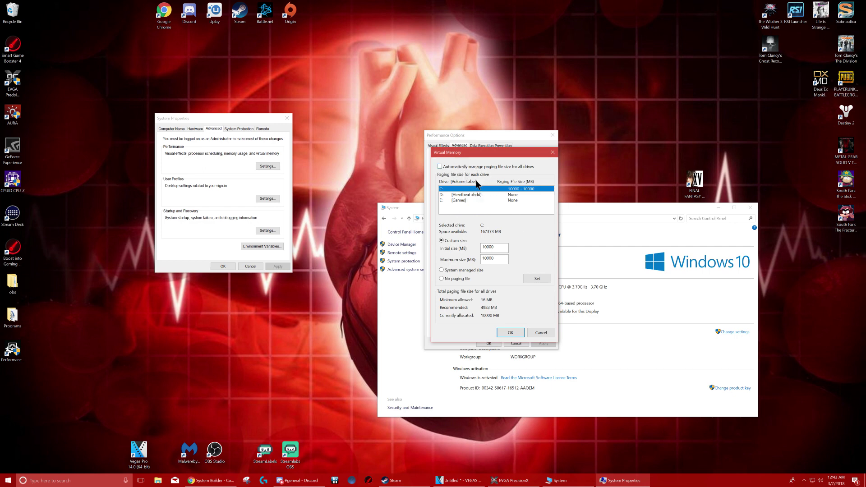
Accept the 10000 MB custom paging file for C: and close Performance Options
left_click_drag(479, 153, 491, 165)
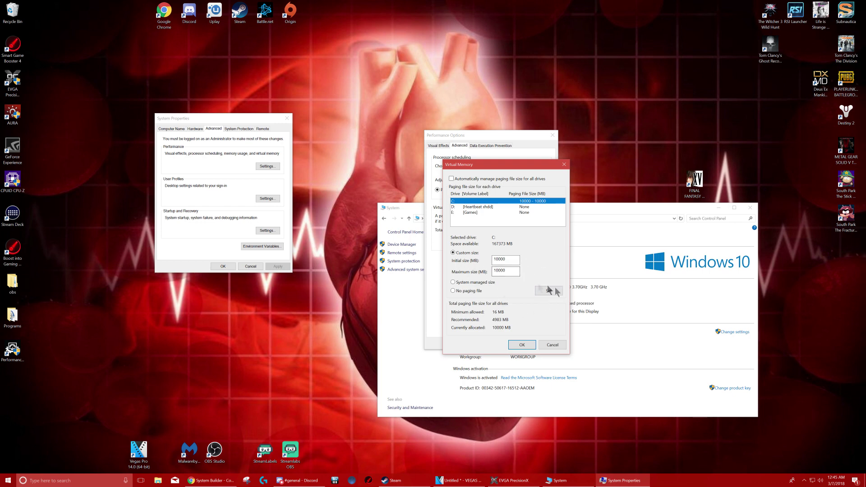
left_click_drag(498, 164, 619, 198)
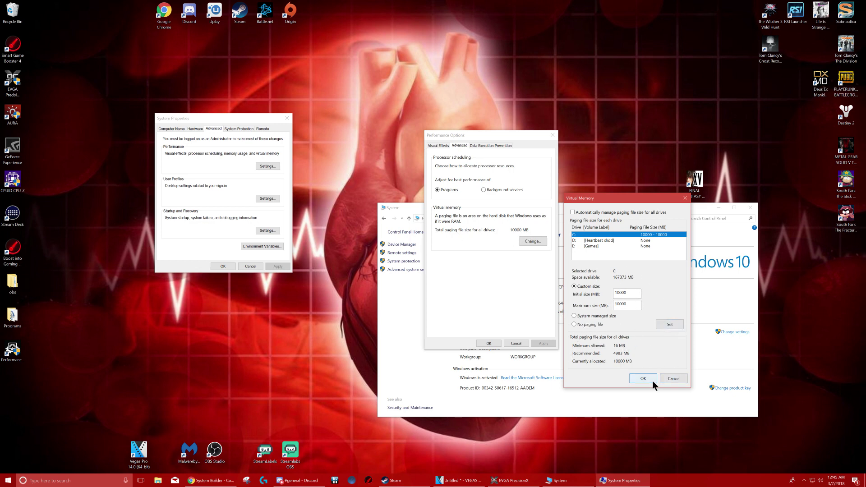
left_click(674, 378)
left_click(494, 342)
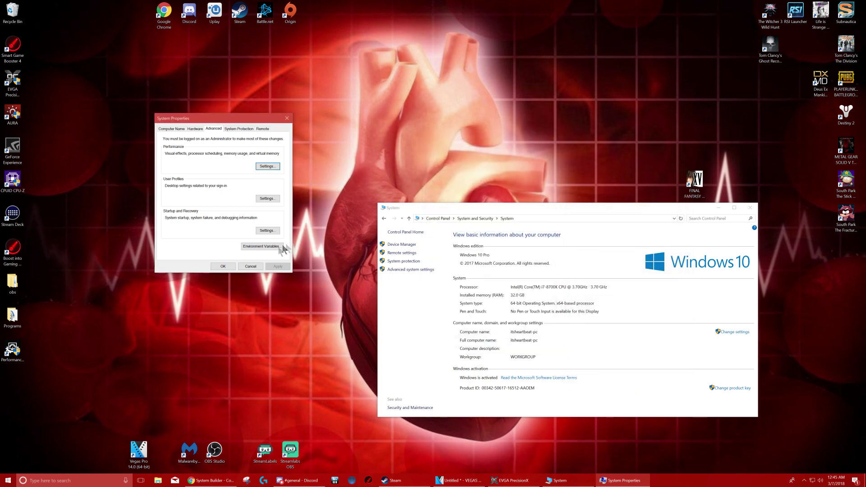
Close System Properties and launch Final Fantasy XV from its desktop icon
left_click(224, 267)
left_click_drag(596, 212, 440, 156)
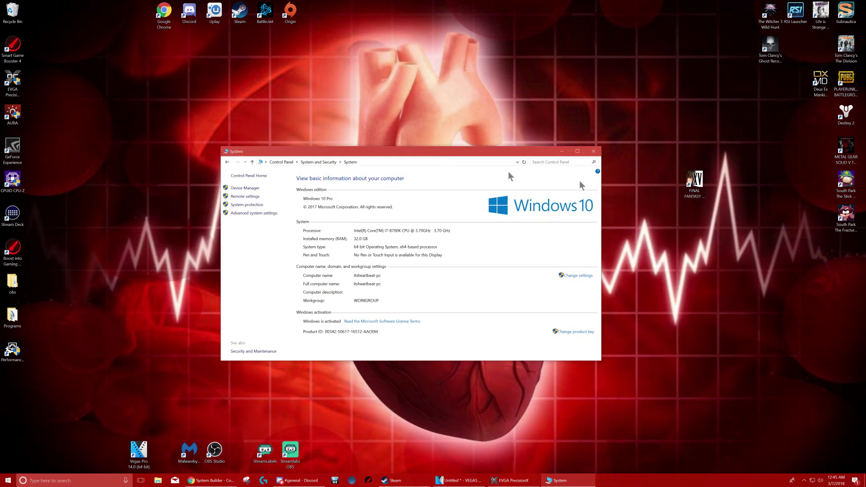
double_click(699, 180)
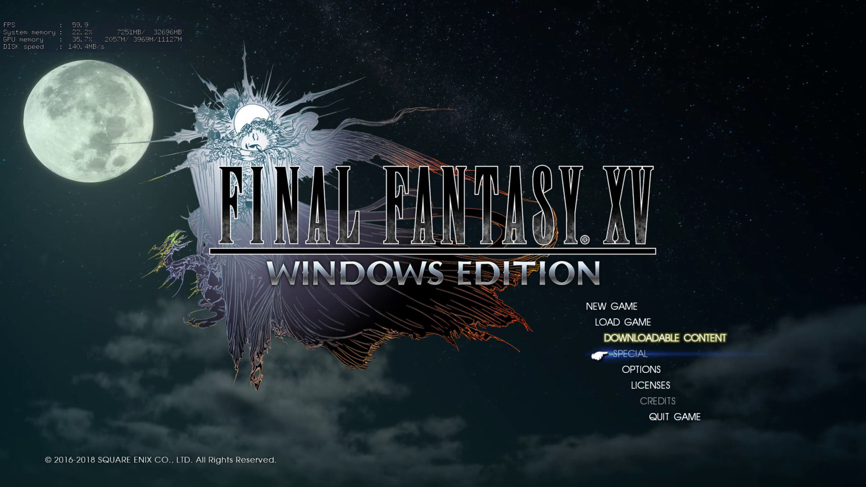
Navigate to OPTIONS > Graphics and move the cursor onto TRAM, showing High
key("Down")
key("Return")
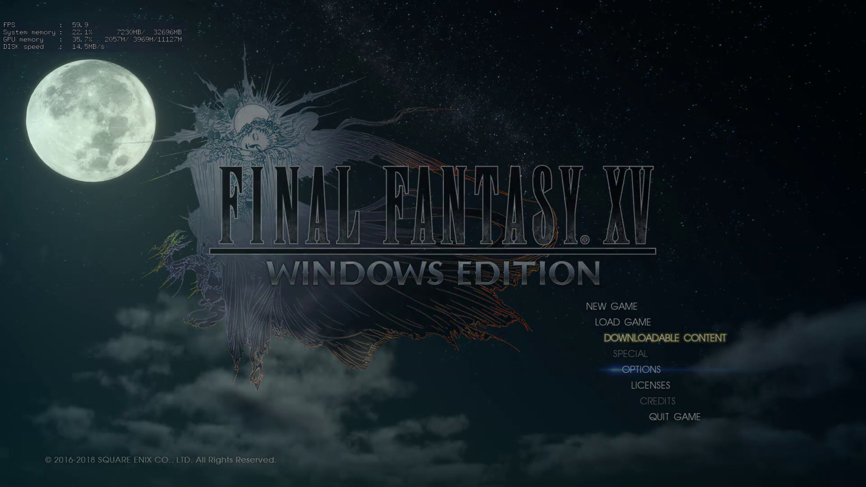
key("Down")
key("Down")
key("Down")
key("Down")
key("Down")
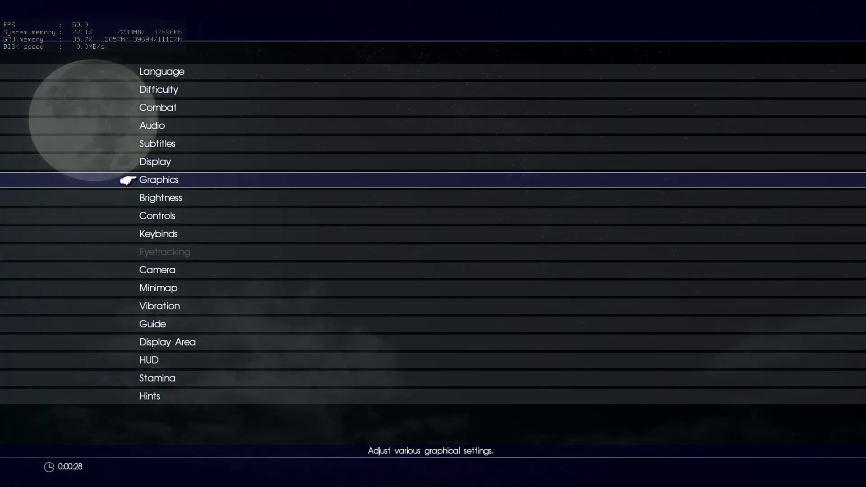
key("Return")
key("Up")
key("Up")
key("Up")
key("Up")
key("Up")
key("Up")
key("Up")
key("Up")
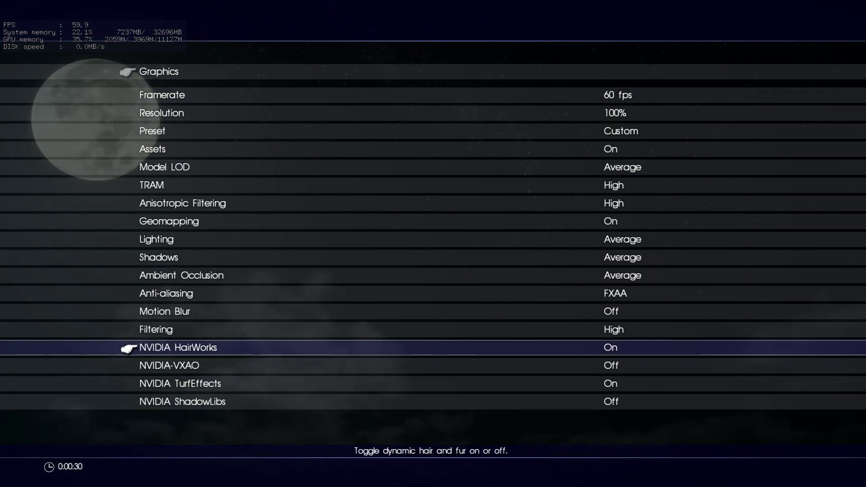
key("Up")
key("Up")
key("Up")
key("Up")
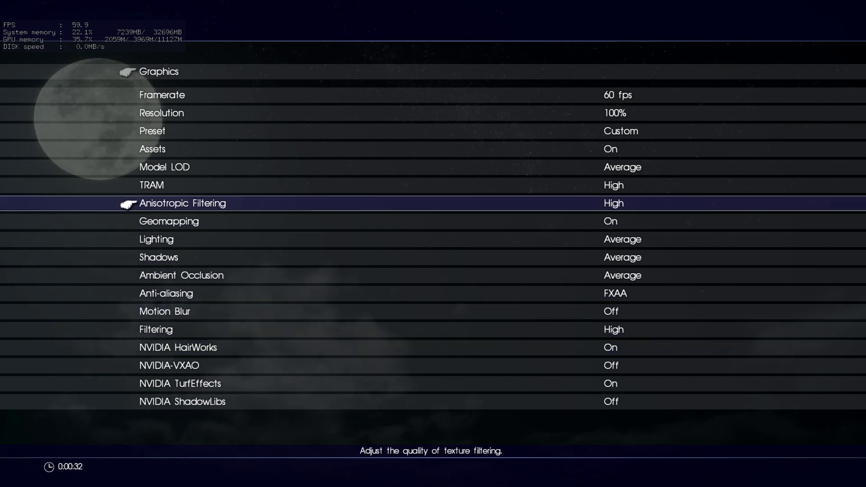
key("Down")
key("Down")
key("Down")
key("Up")
key("Up")
key("Up")
key("Up")
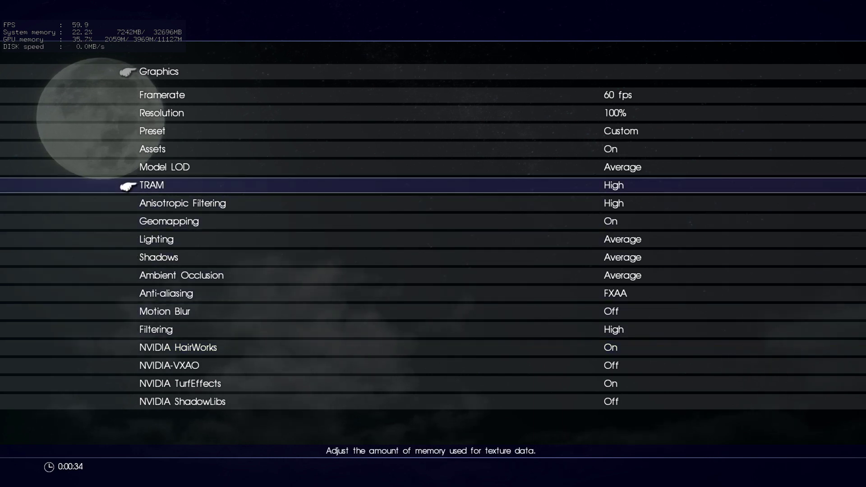